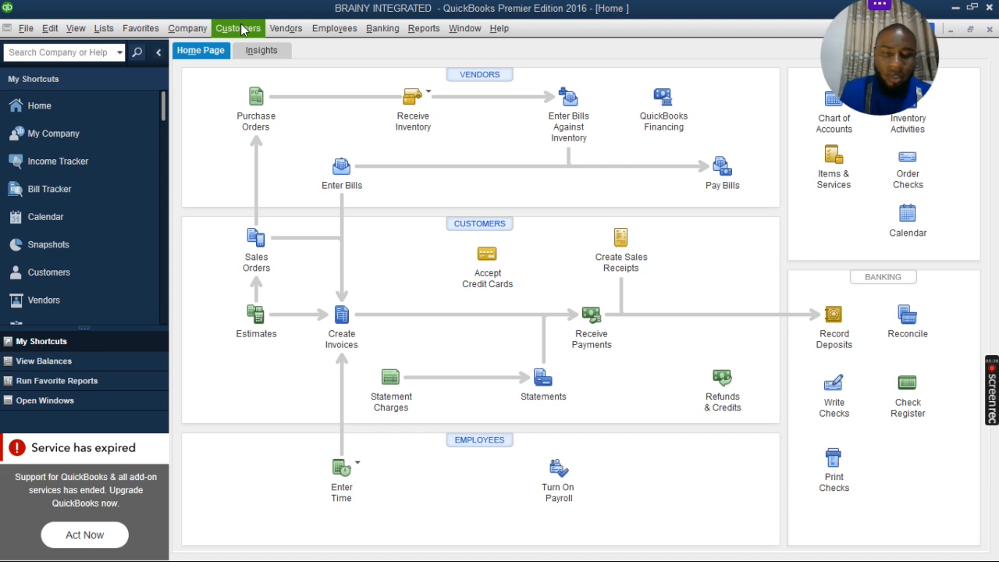
- Start a new invoice and assign it to the customer .COM SALES
left_click(242, 29)
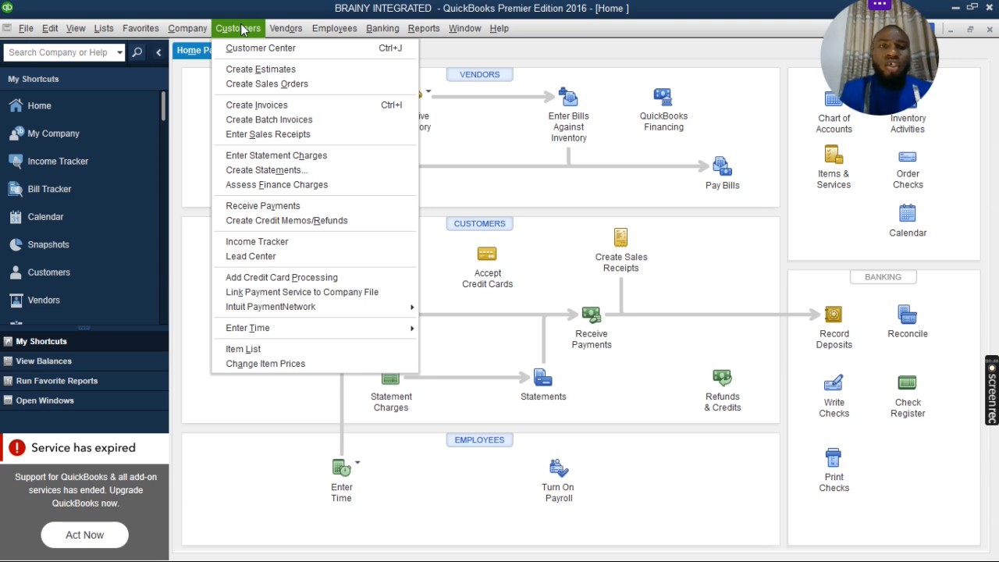
left_click(258, 106)
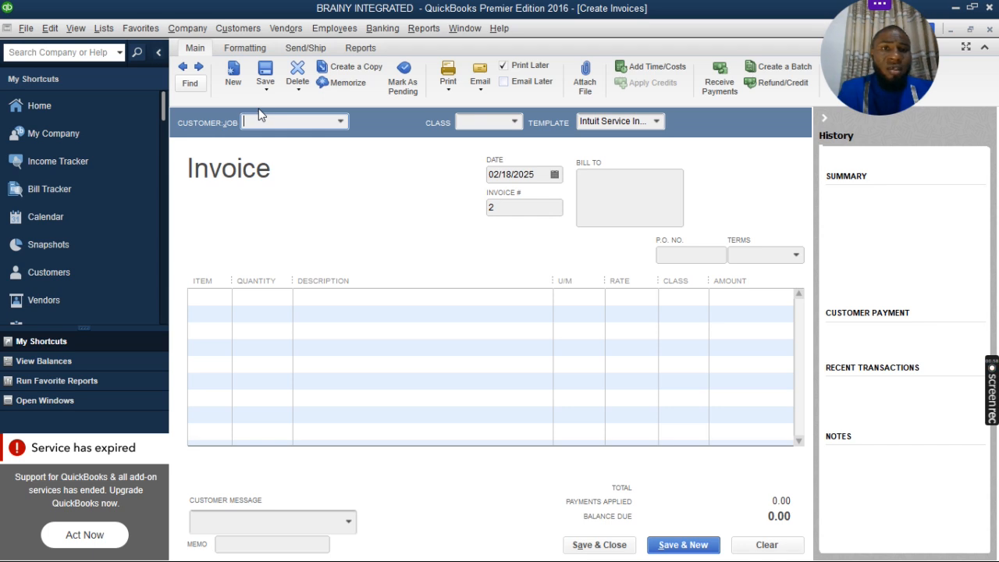
left_click(340, 123)
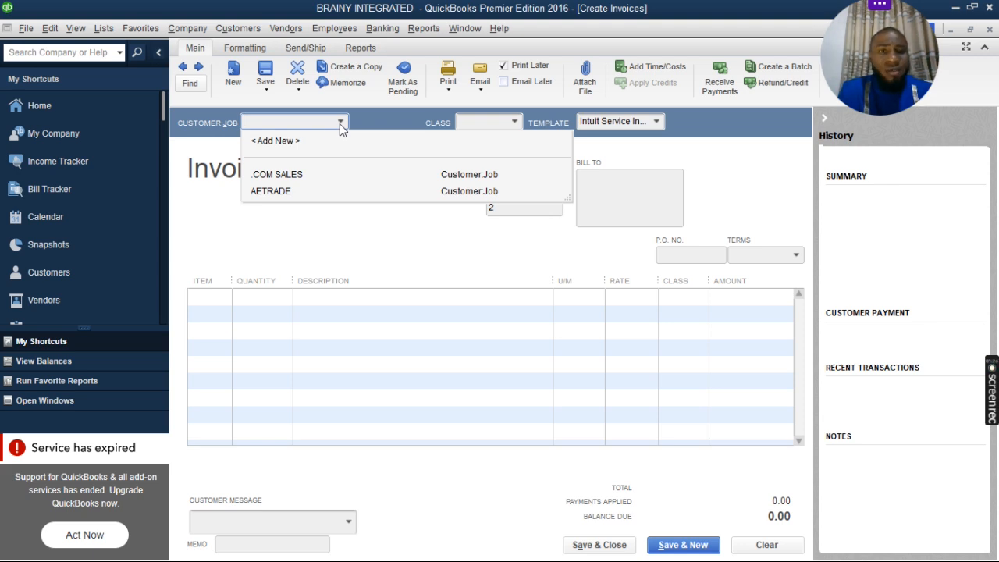
left_click(270, 175)
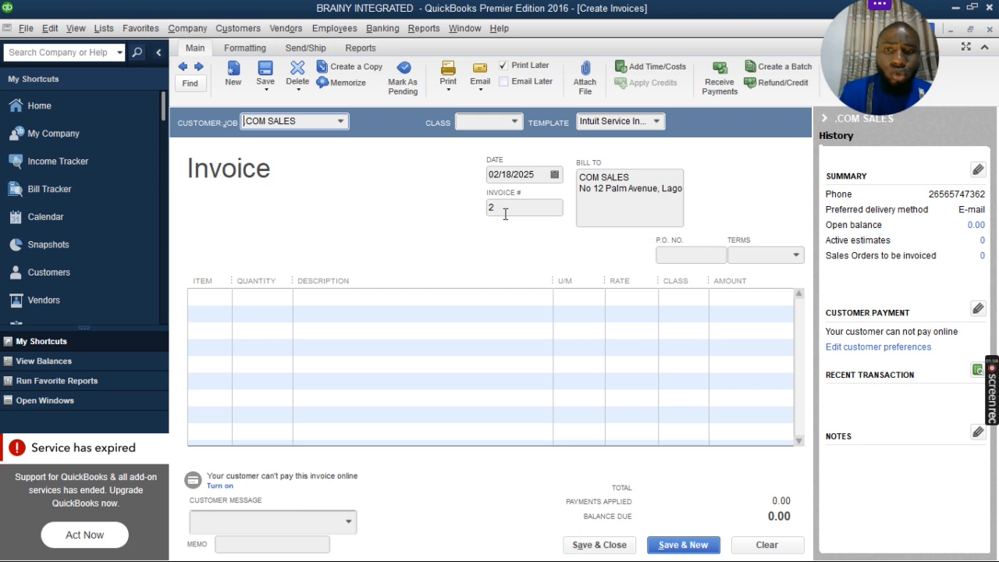
- Add the item DON SIMON to the invoice's first line with a quantity of 20
left_click(211, 303)
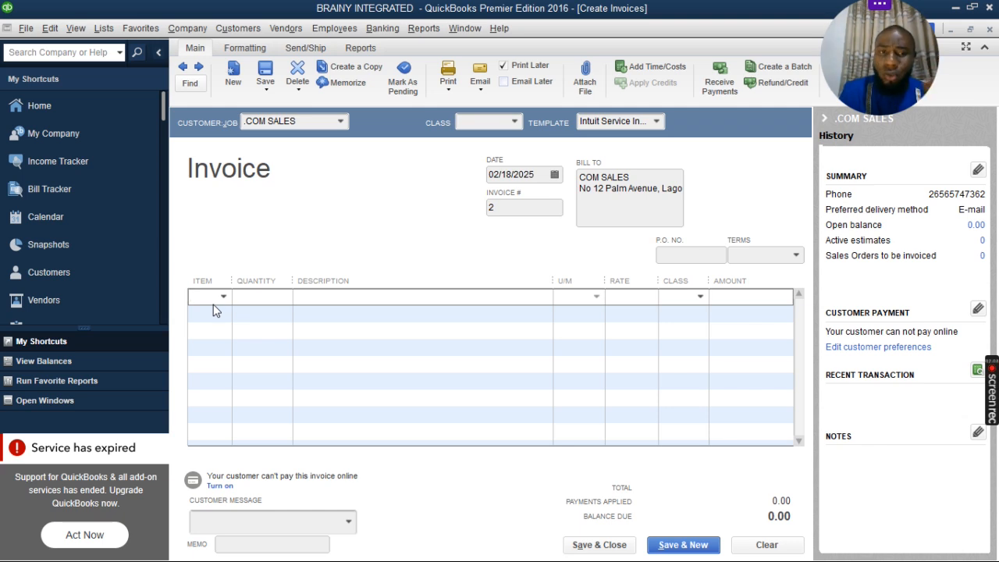
left_click(223, 297)
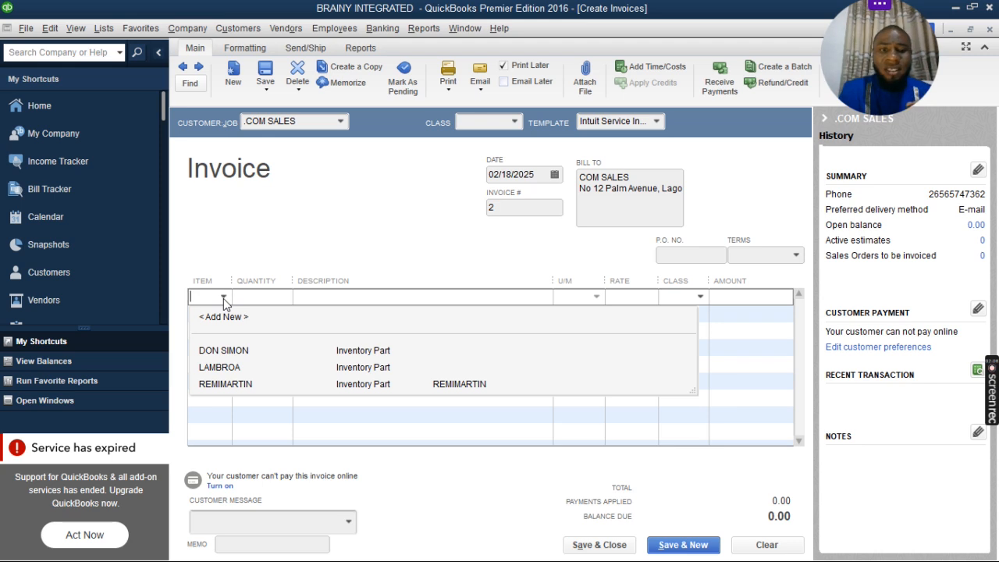
left_click(224, 352)
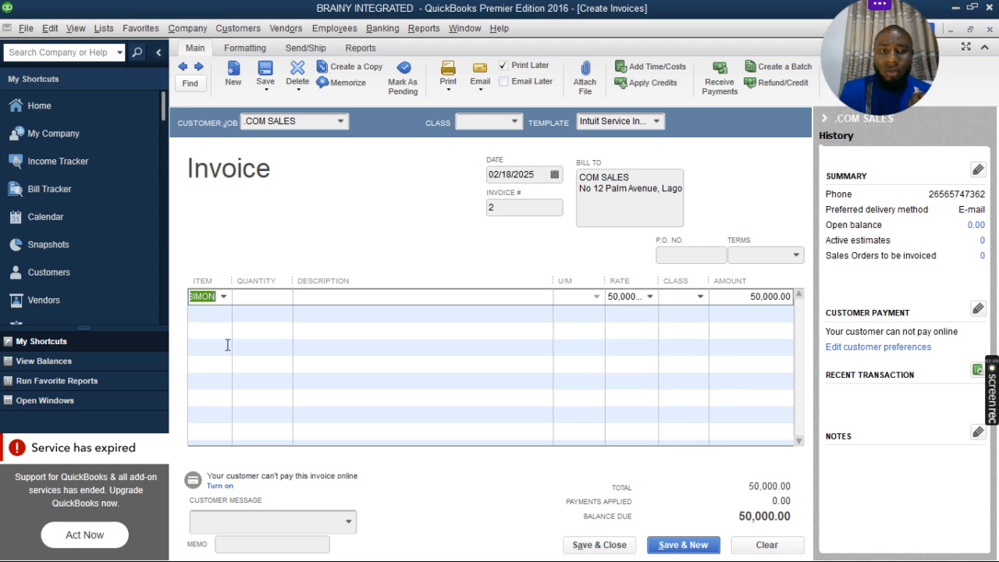
left_click(257, 298)
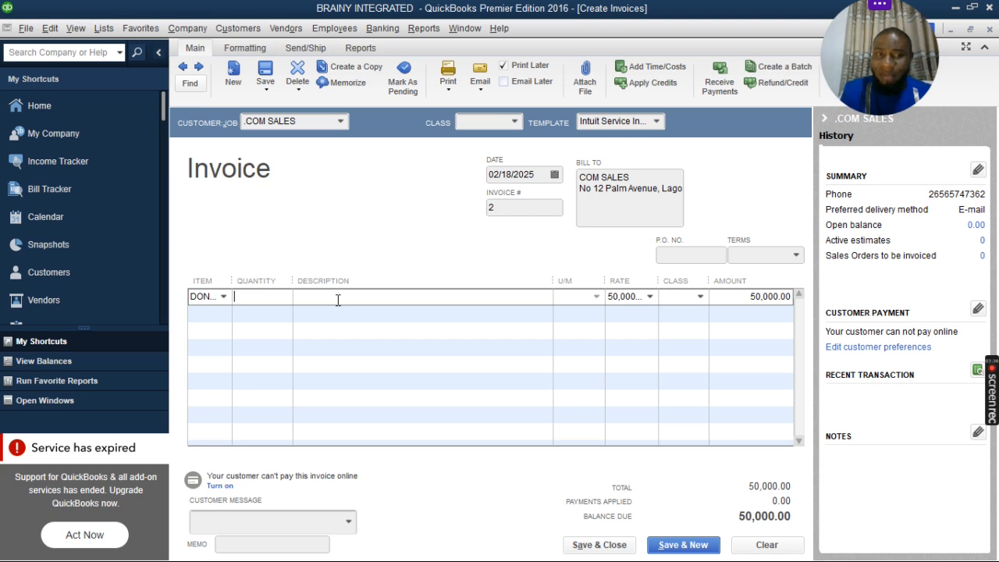
type("20")
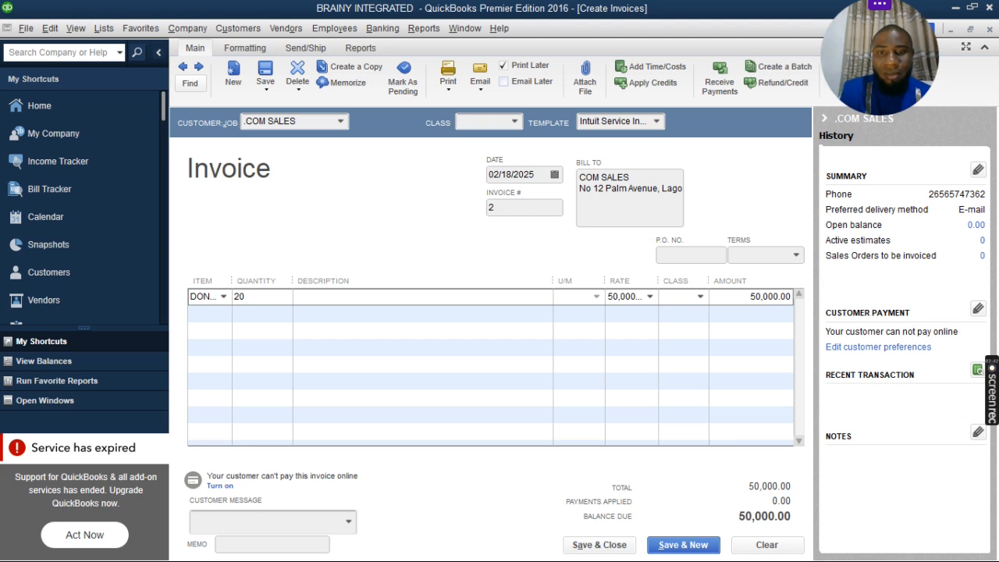
key("Tab")
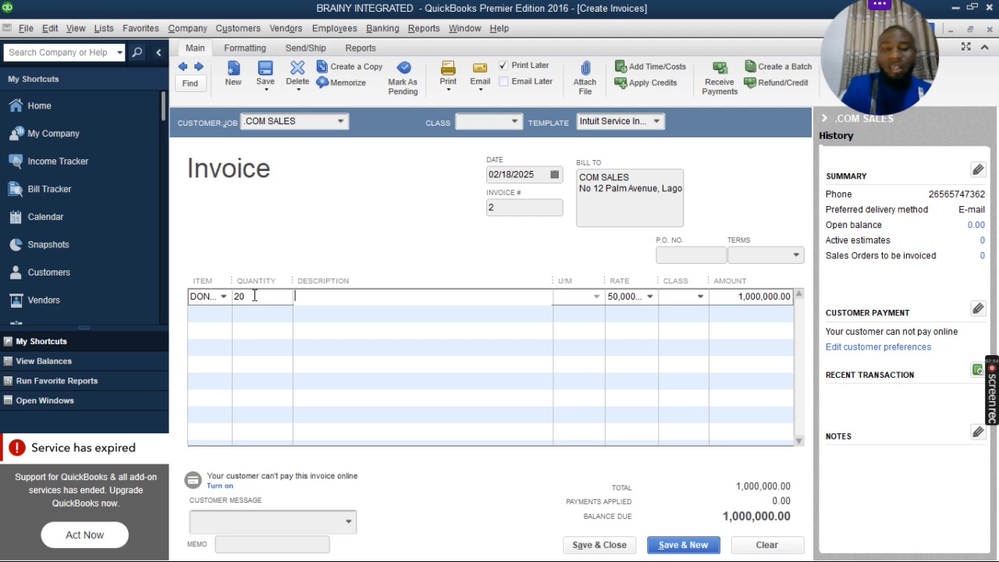
- Add the item LAMBROA to the invoice's second line with a quantity of 10
left_click(219, 315)
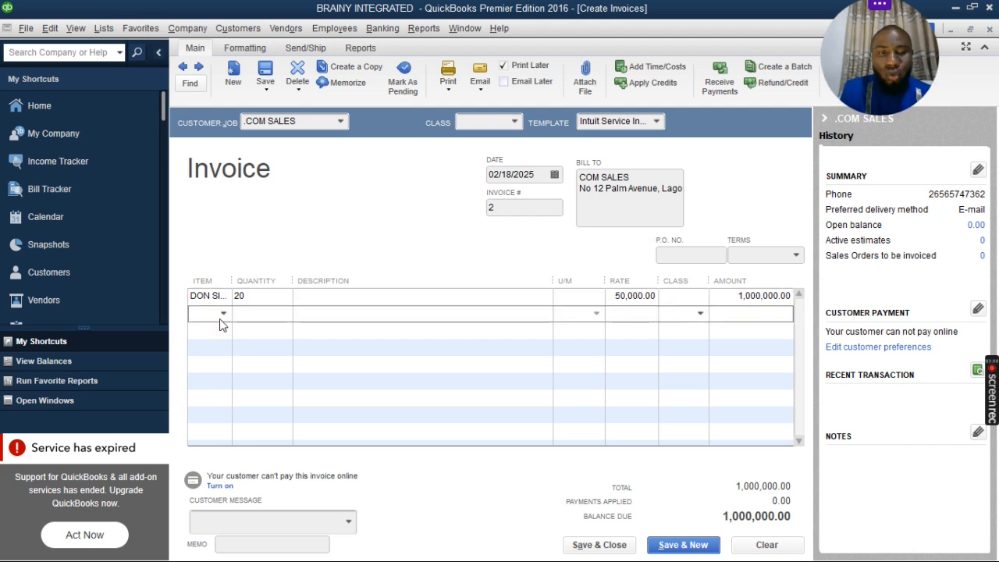
left_click(221, 316)
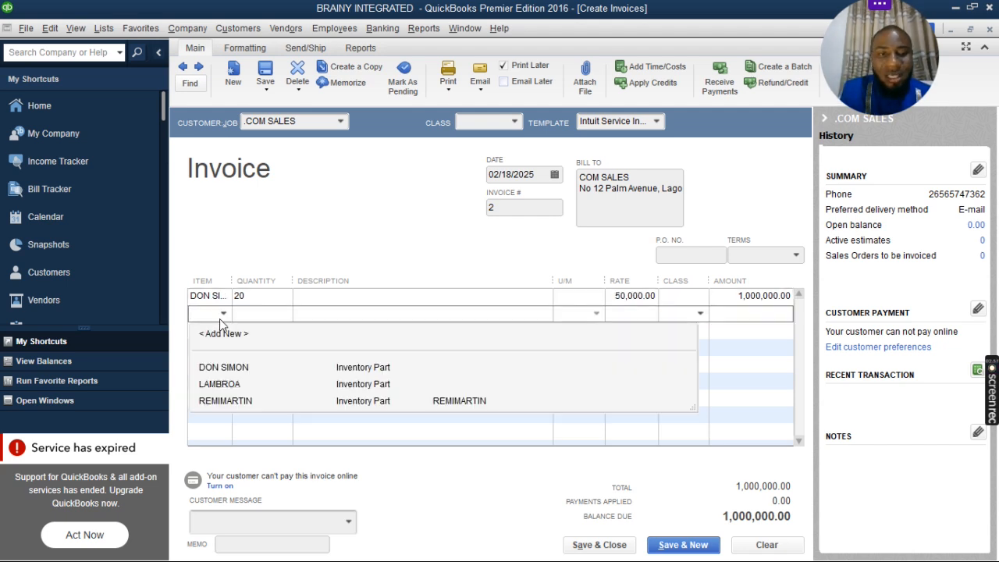
left_click(222, 384)
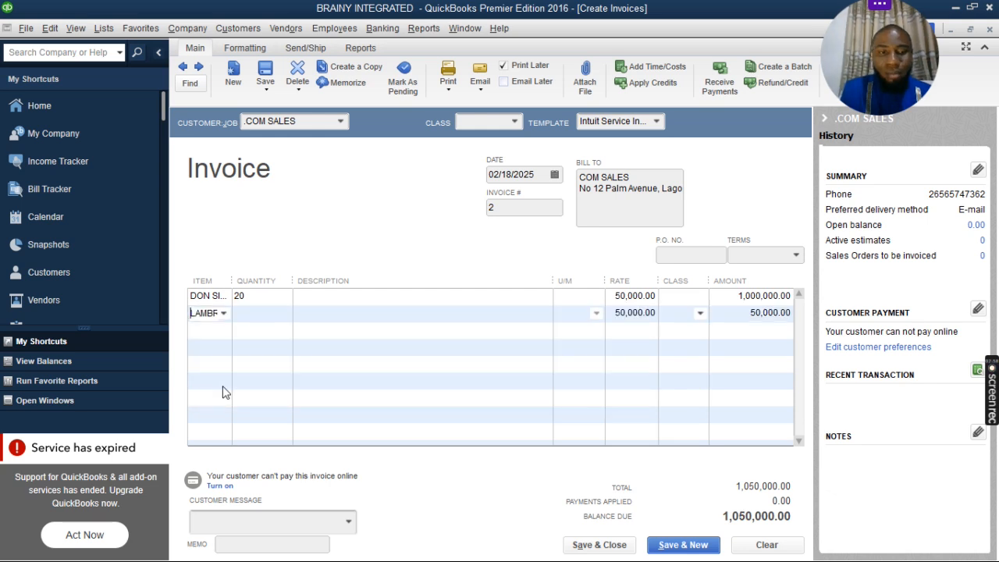
left_click(223, 315)
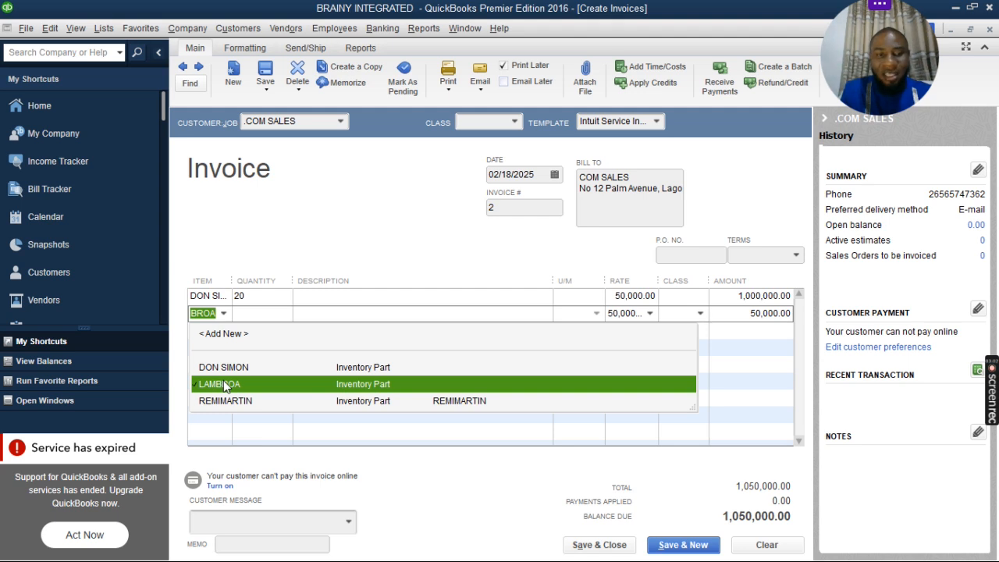
left_click(223, 384)
left_click(260, 312)
type("10")
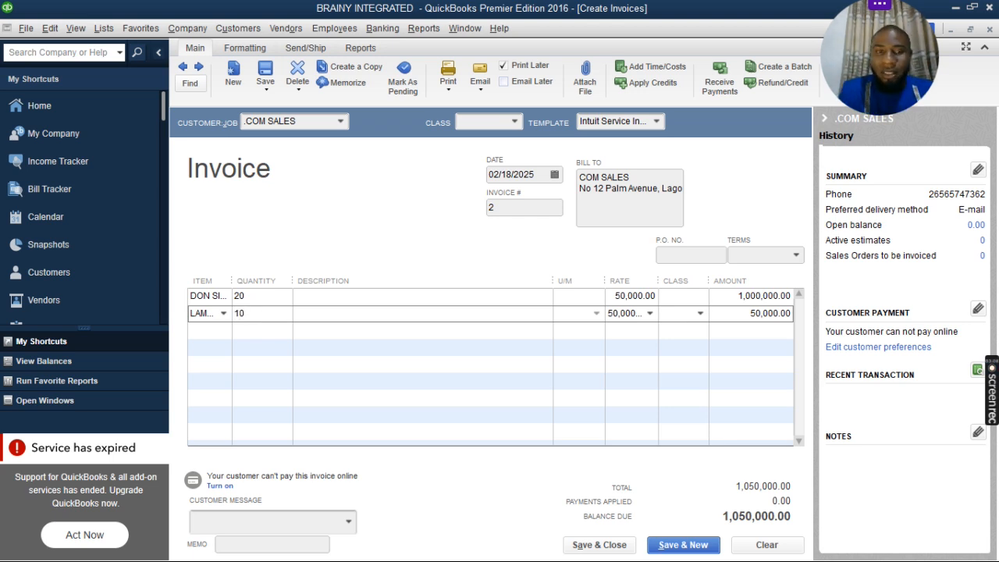
key("Tab")
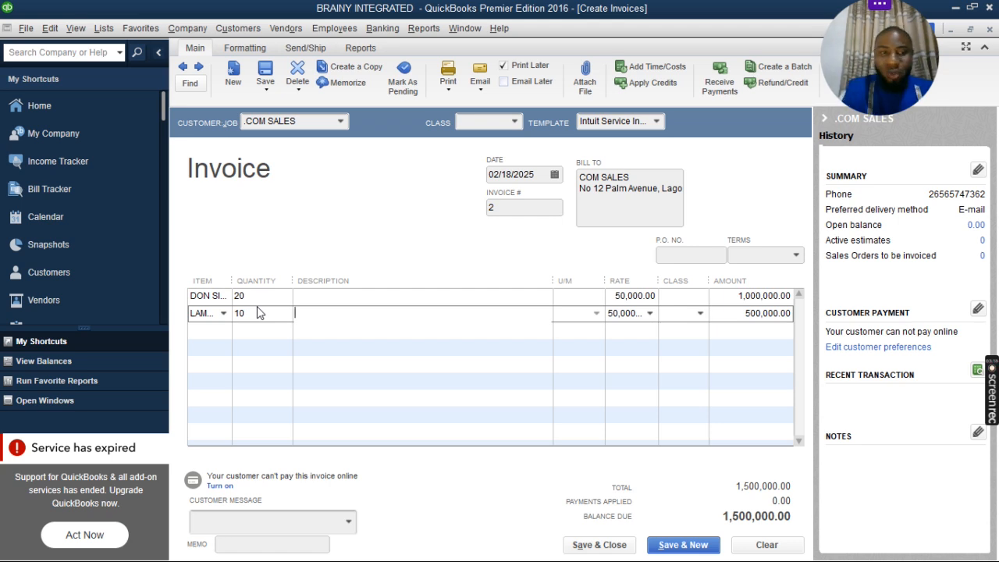
- Add the item REMIMARTIN to the invoice's third line and set its quantity to 5
left_click(222, 330)
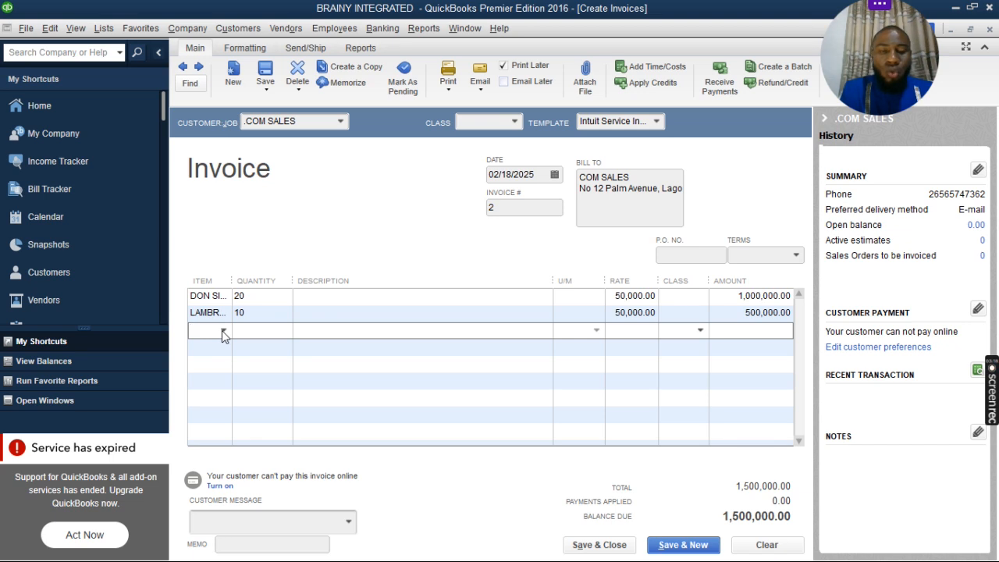
left_click(223, 330)
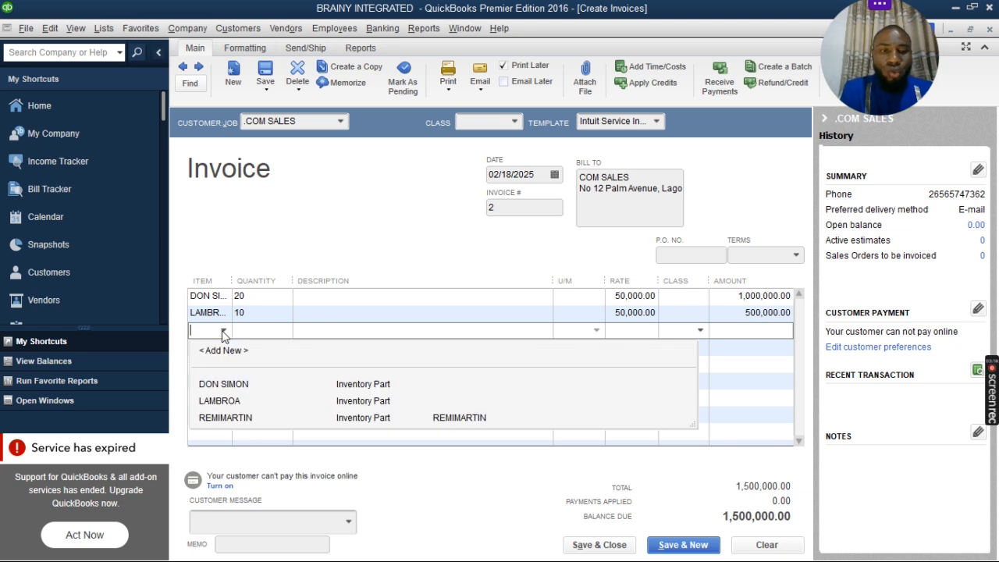
left_click(233, 419)
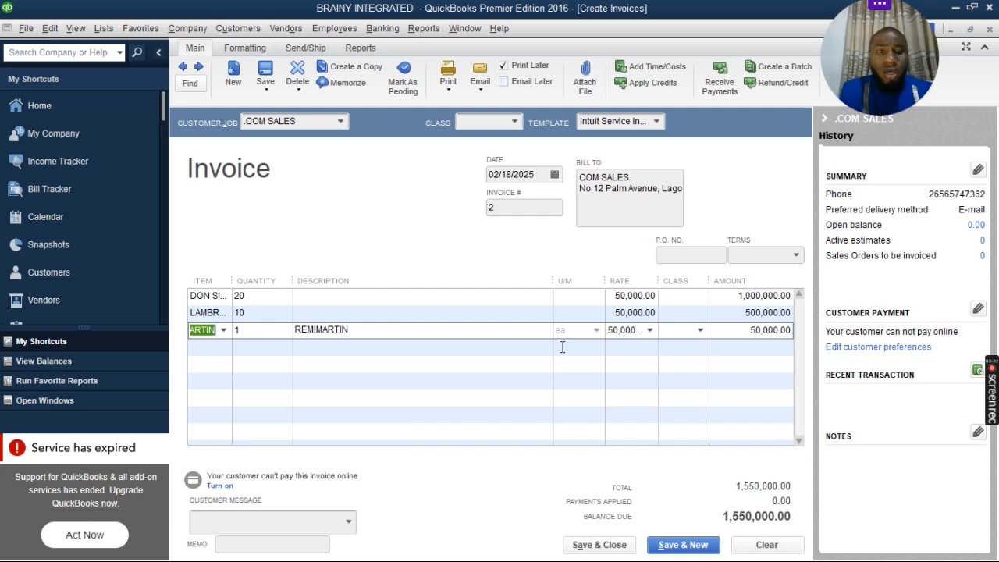
left_click(261, 334)
key("BackSpace")
type("5")
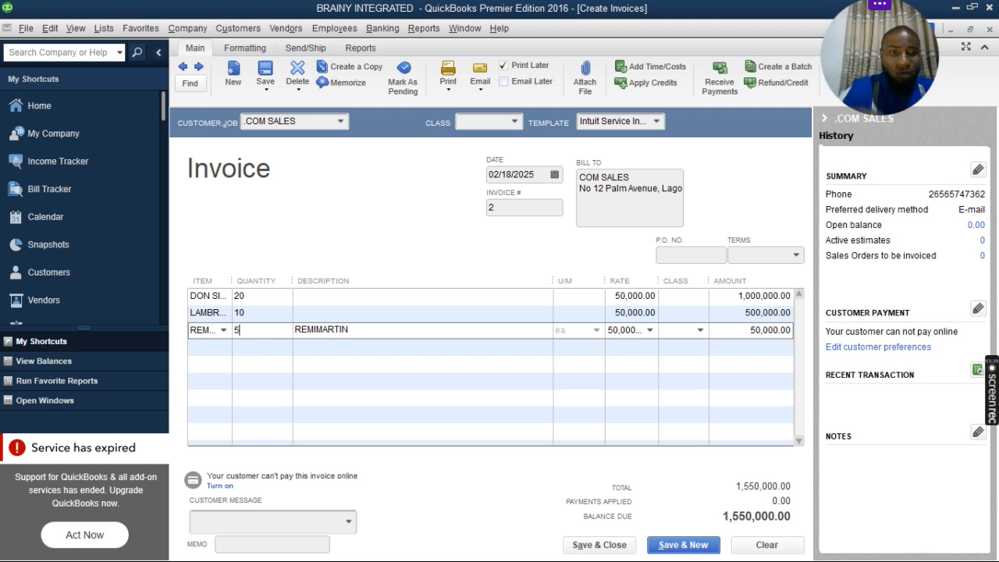
key("Tab")
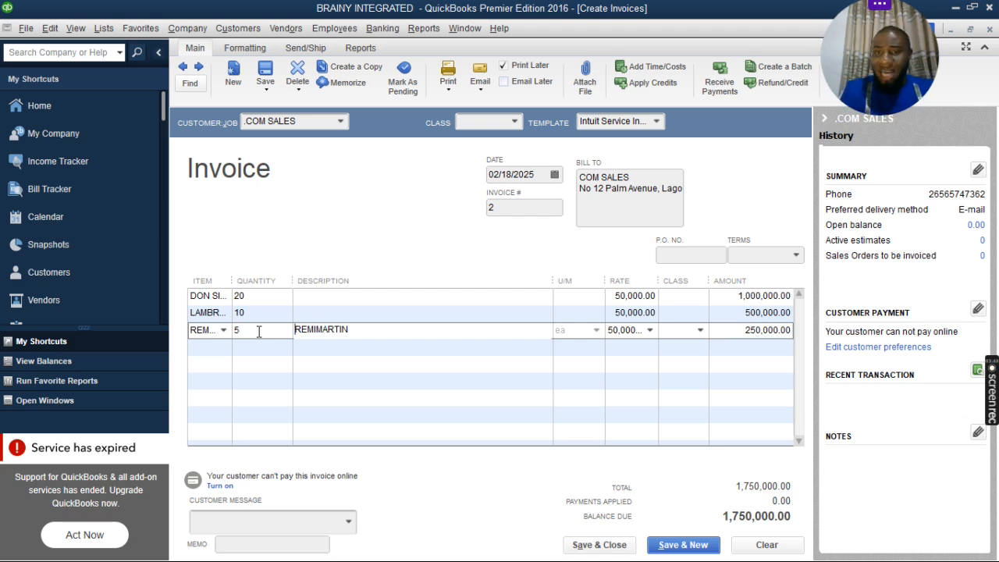
key("Tab")
key("Tab")
key("Tab")
key("Tab")
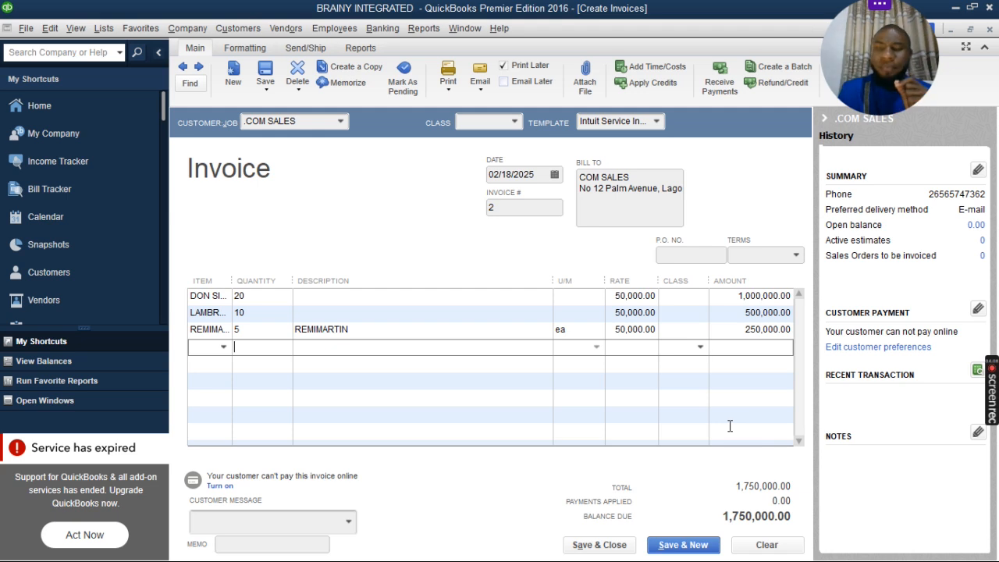
- Set the invoice's payment terms to Net 30
left_click(796, 257)
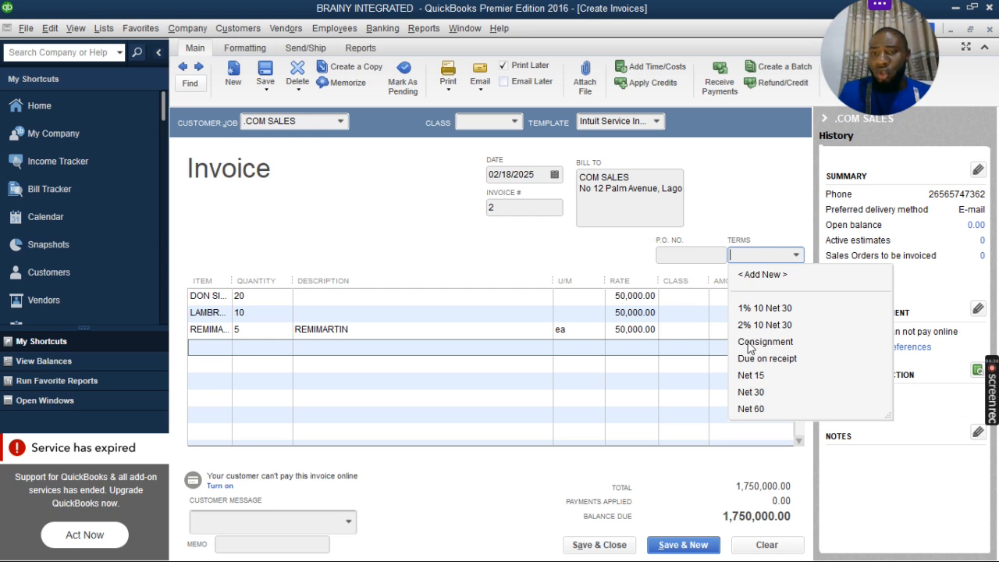
left_click(753, 394)
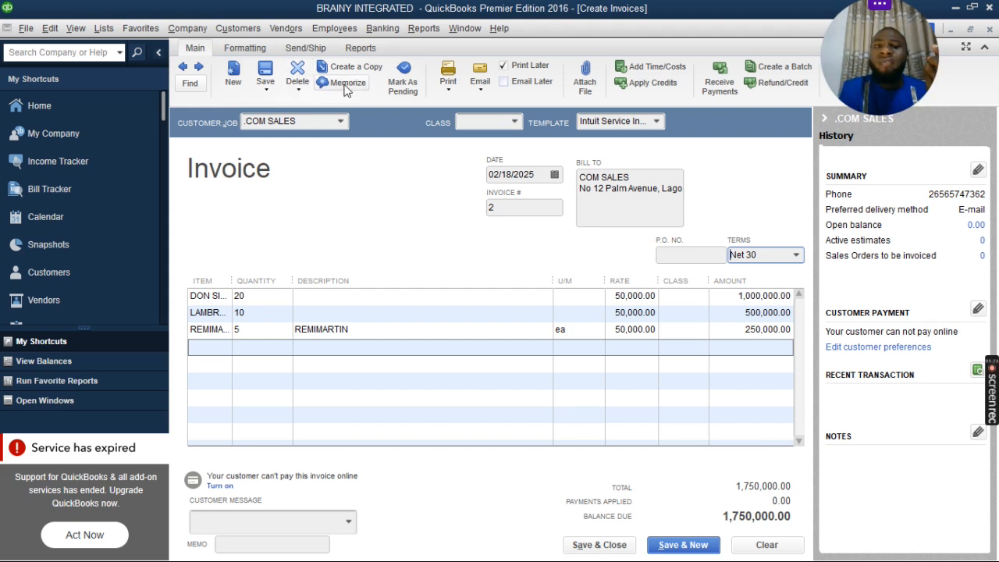
left_click(452, 90)
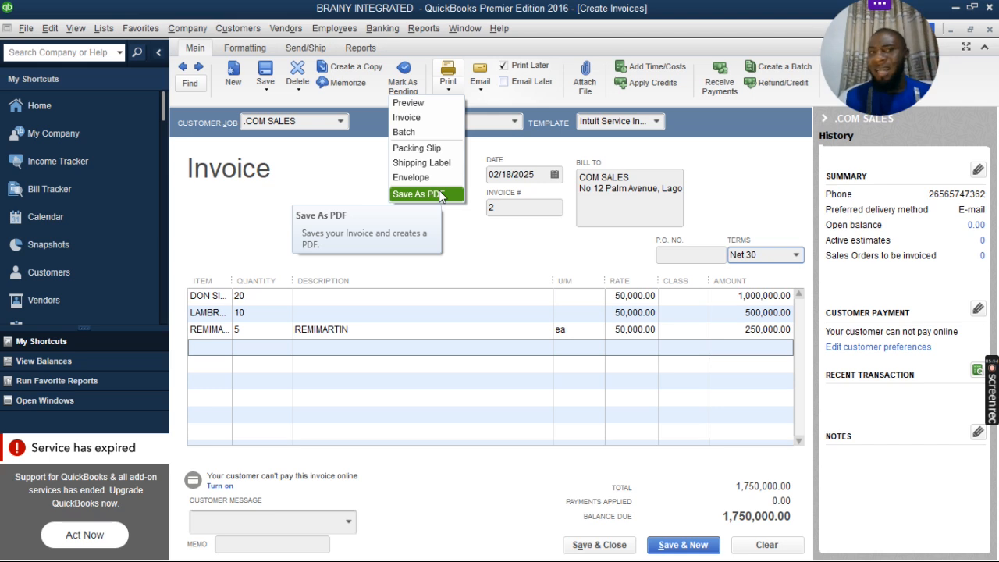
left_click(483, 92)
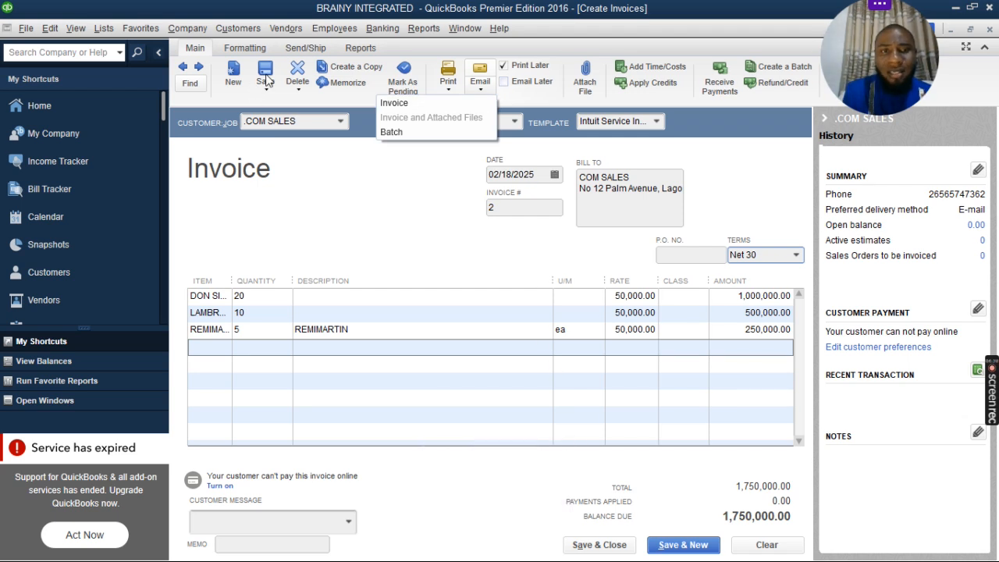
- Save and close the invoice without storing the new terms for the customer or assigning classes, and complete the spelling check
left_click(601, 553)
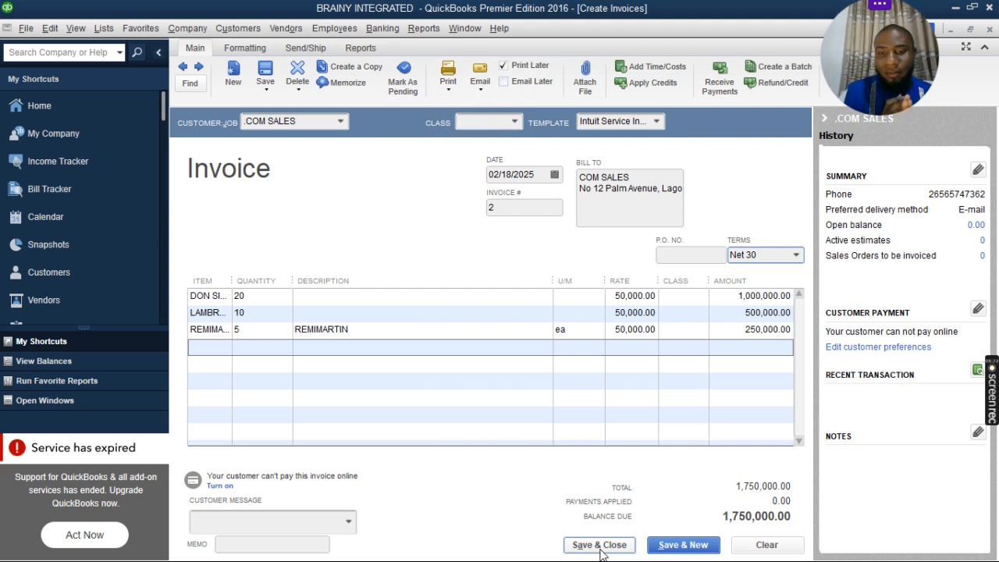
left_click(599, 546)
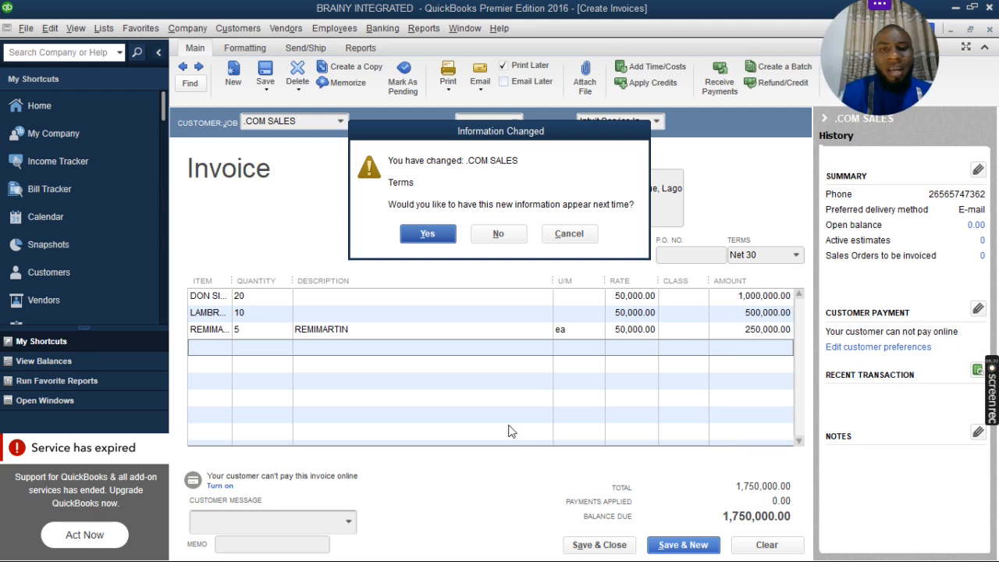
left_click(487, 236)
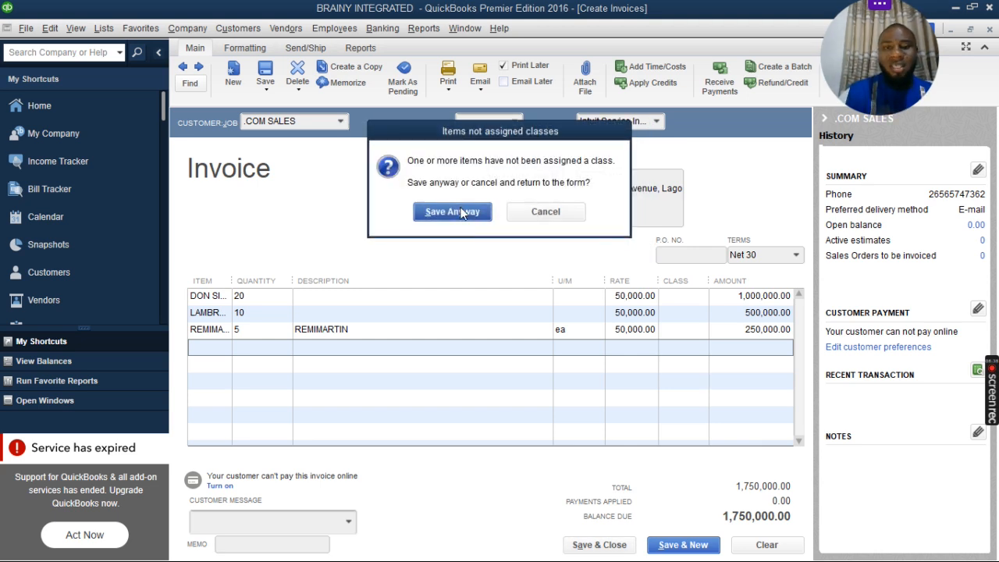
left_click(459, 212)
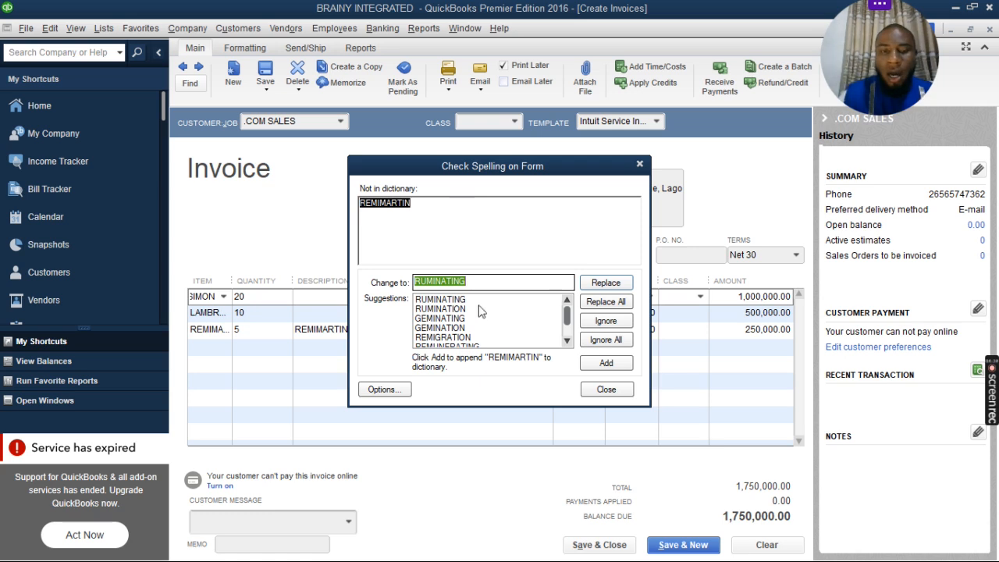
left_click(608, 304)
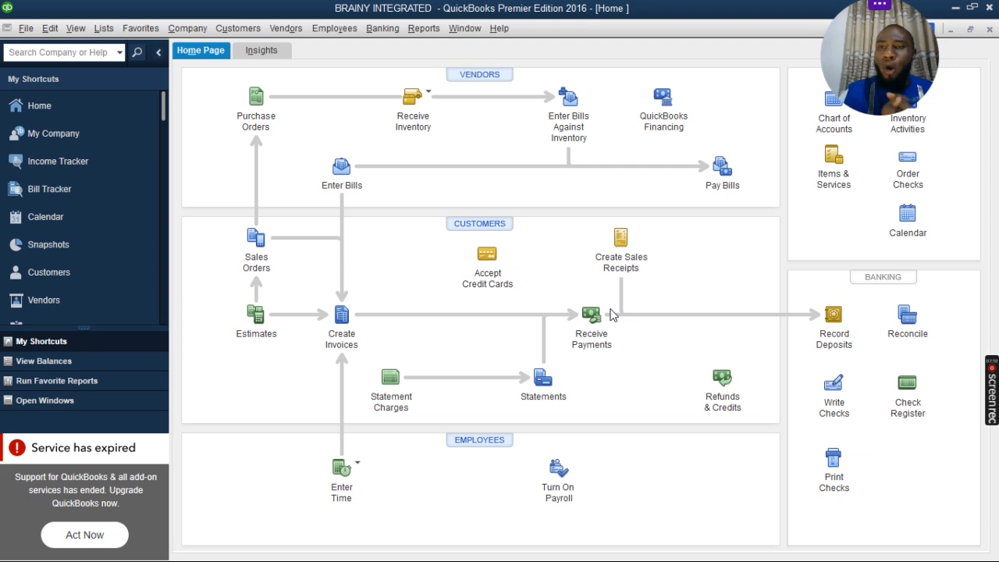
mouse_move(991, 380)
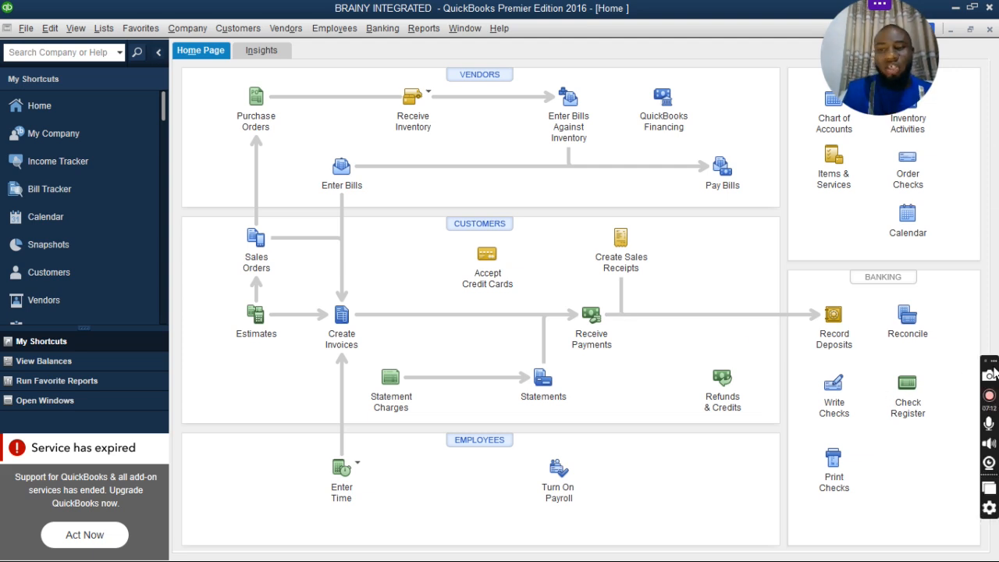